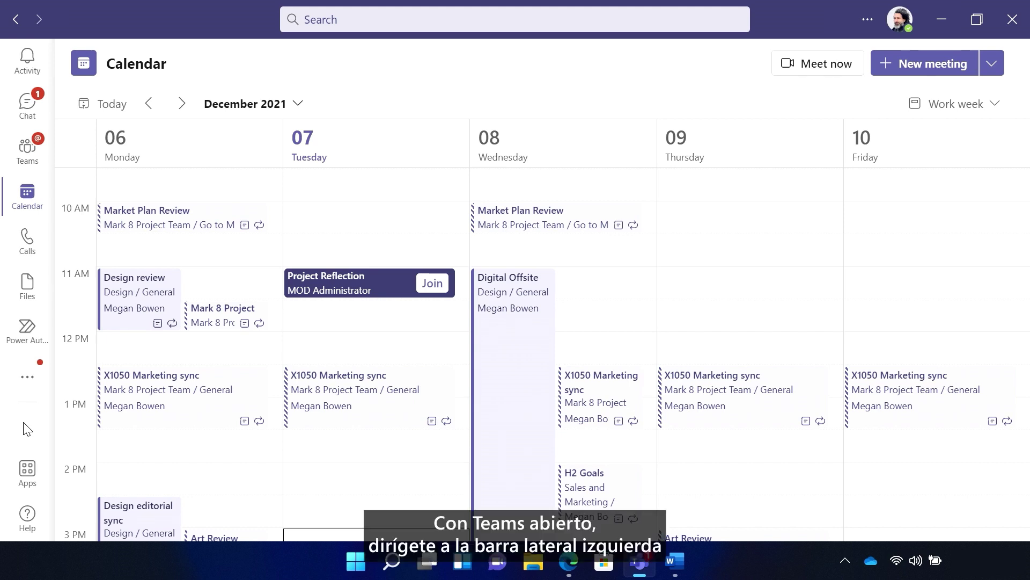
Step: Search for the MURAL app from the Teams app store and open it
click(27, 471)
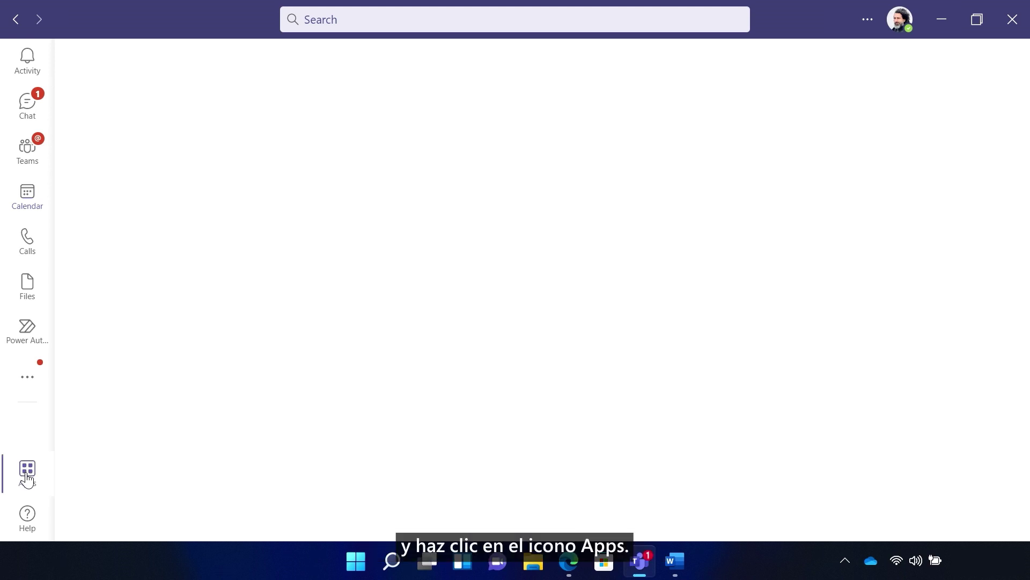
click(432, 20)
text(M)
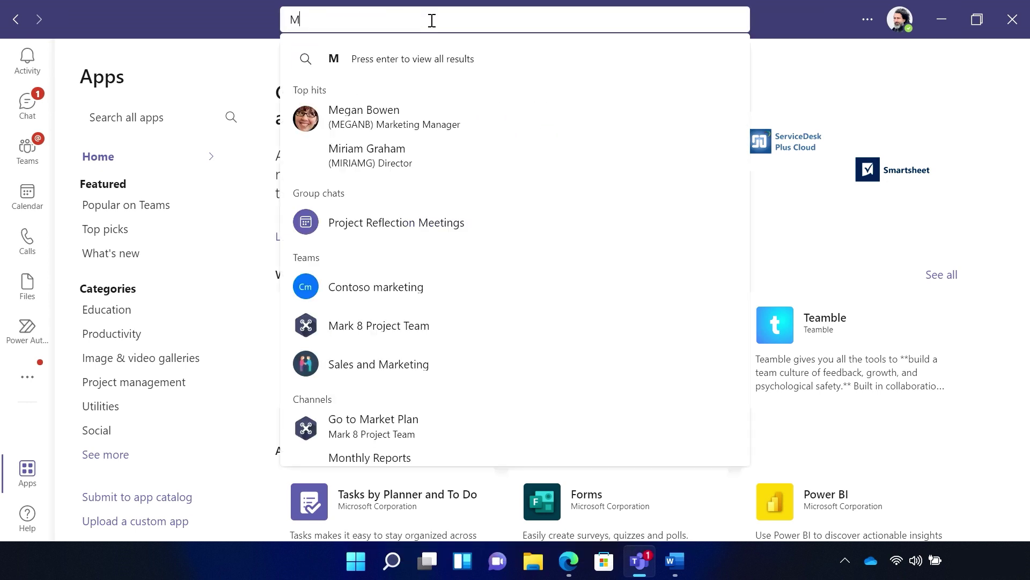
text(ur)
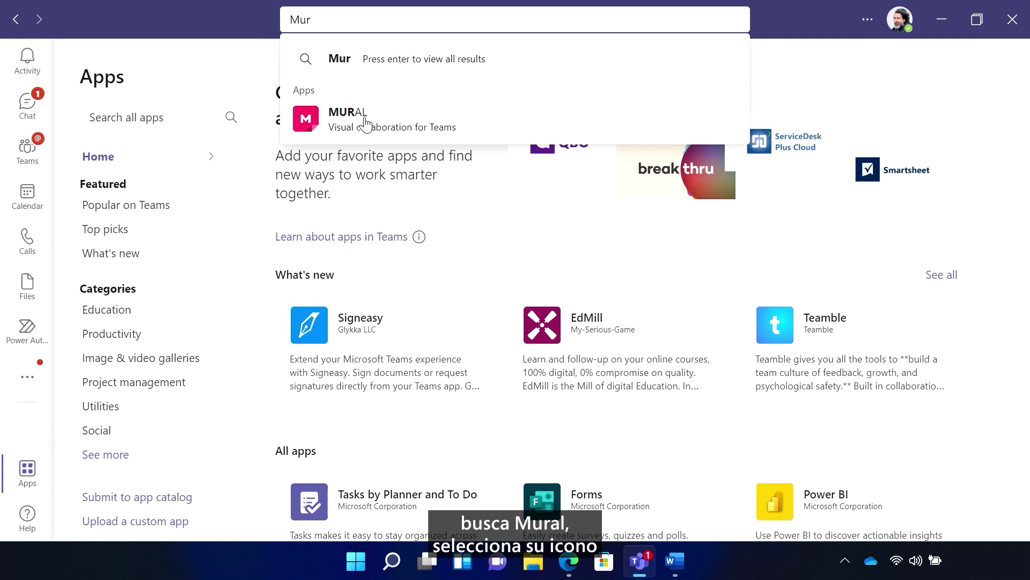
click(360, 125)
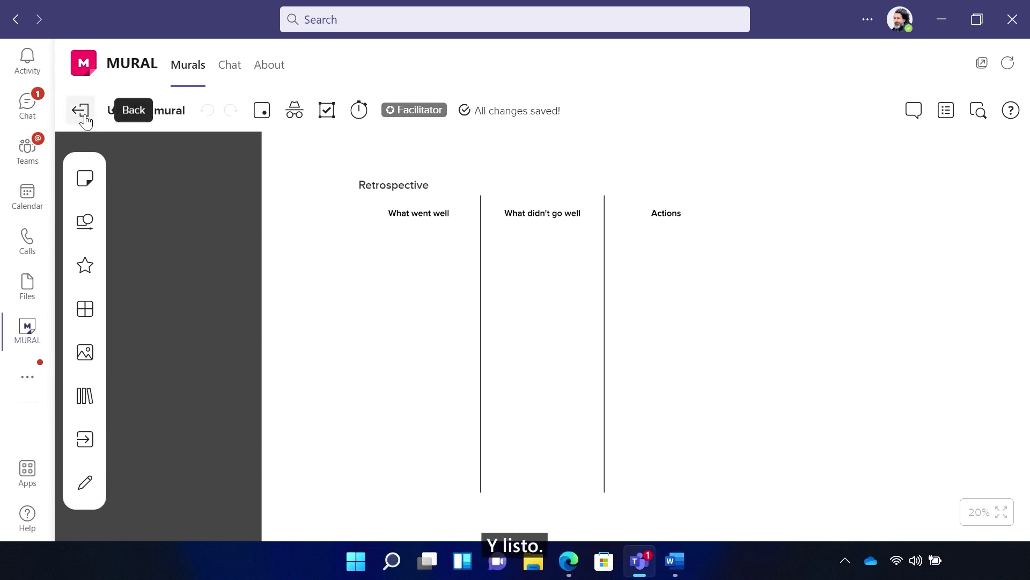
Step: Start adding a MURAL tab to the PNW Coffee Social channel
click(30, 151)
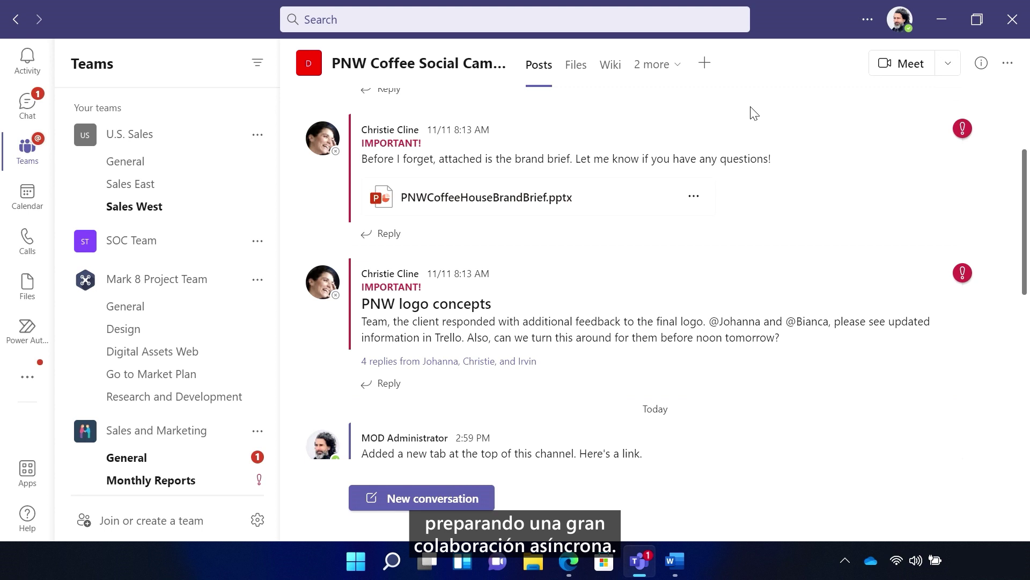
click(706, 64)
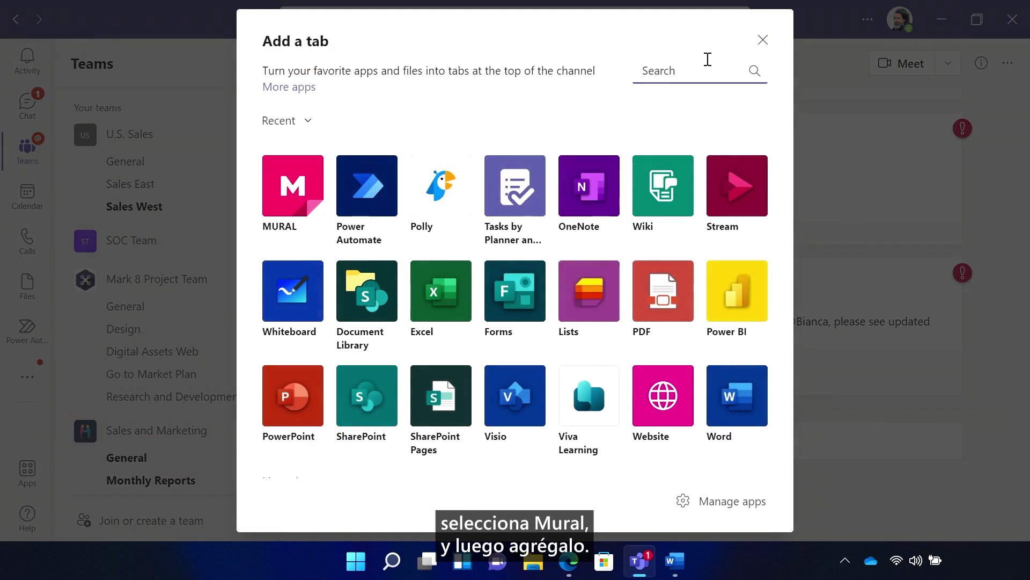
click(299, 187)
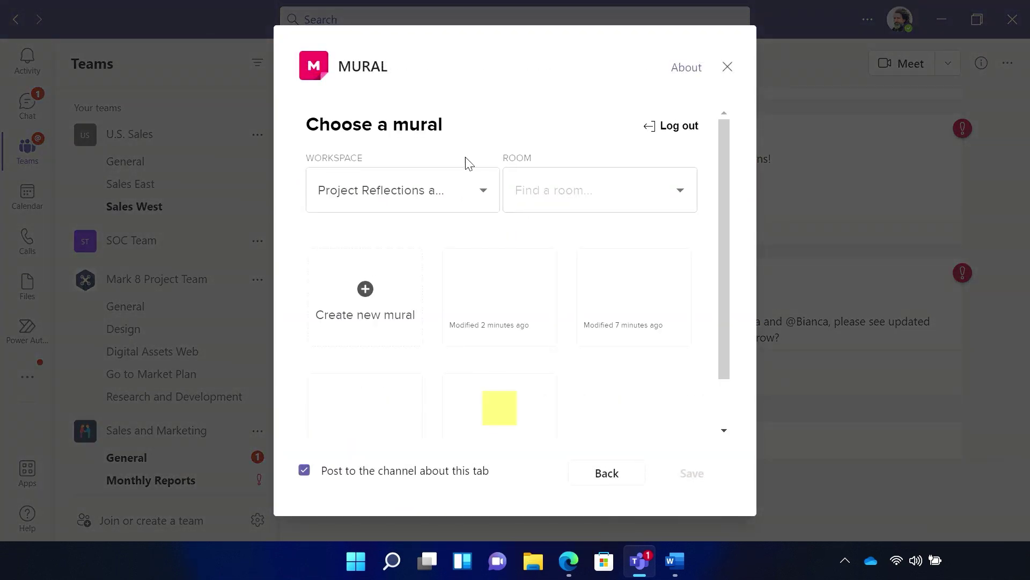
Step: Set the tab's workspace to Project Reflections and Learning and its room to MOD's room, and save it with a new mural
click(484, 195)
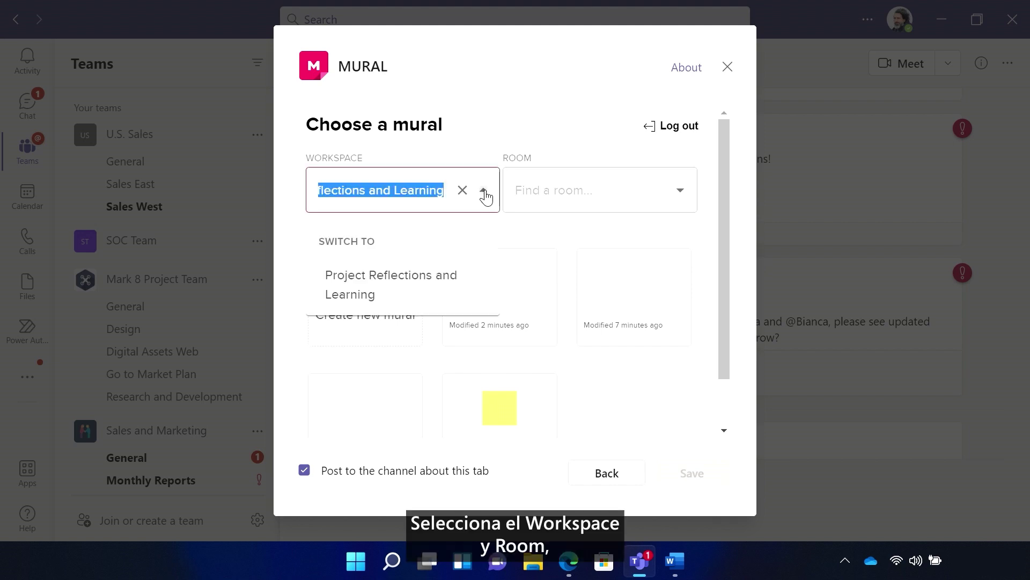
click(380, 287)
click(681, 194)
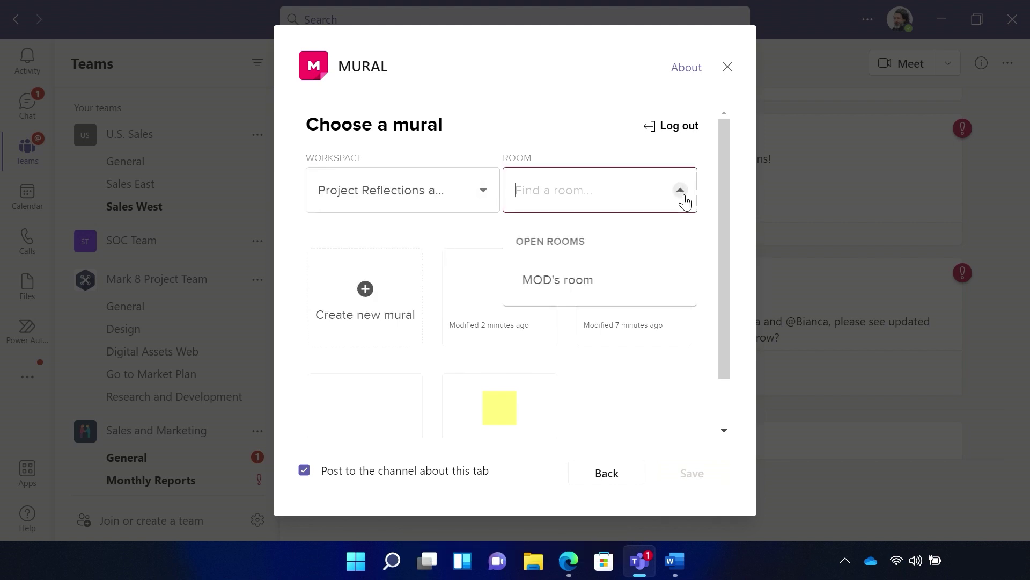
click(566, 292)
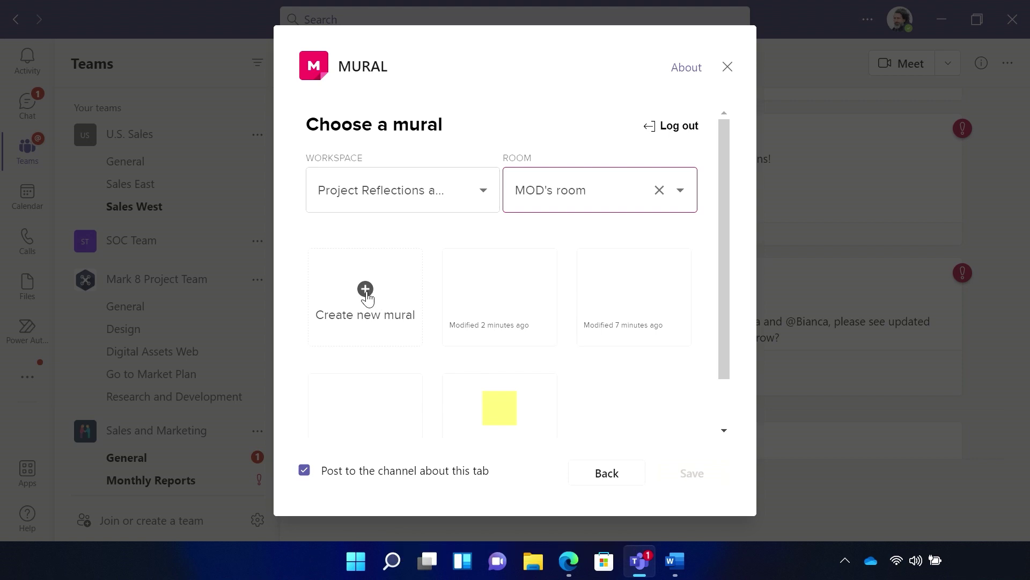
click(364, 295)
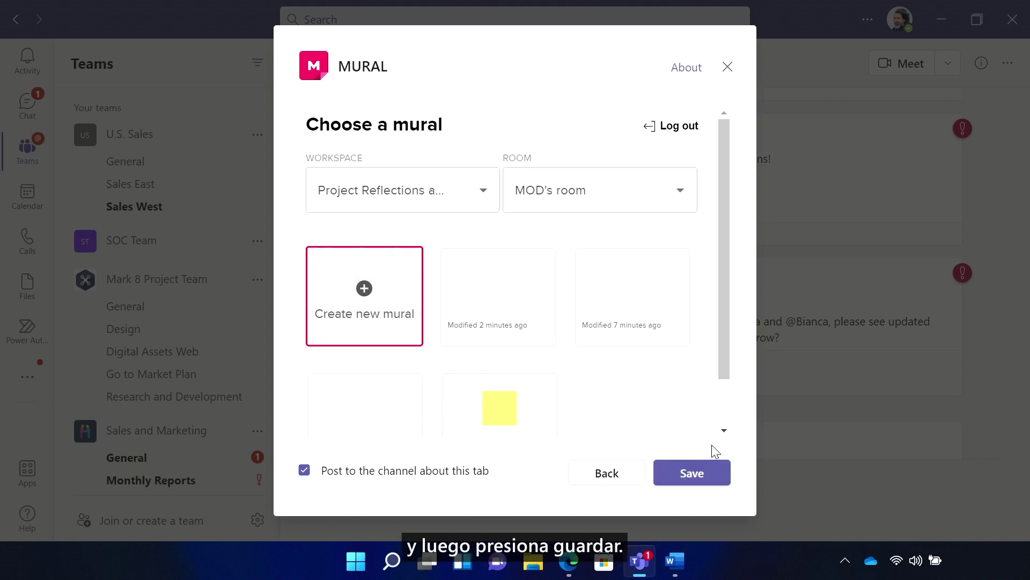
click(694, 475)
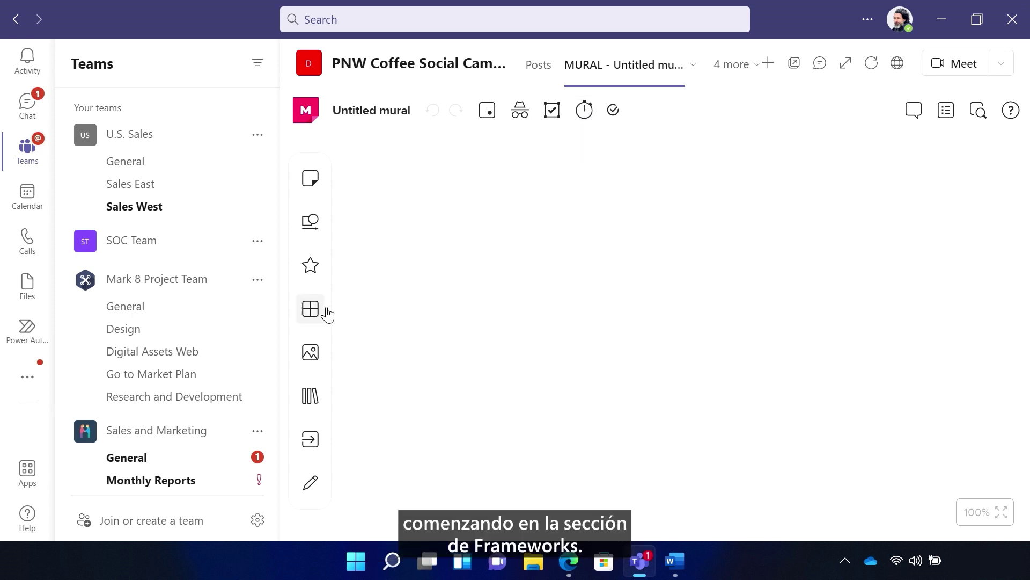
Step: Insert the Retrospective framework from the agile category into the mural and close the framework library
click(309, 314)
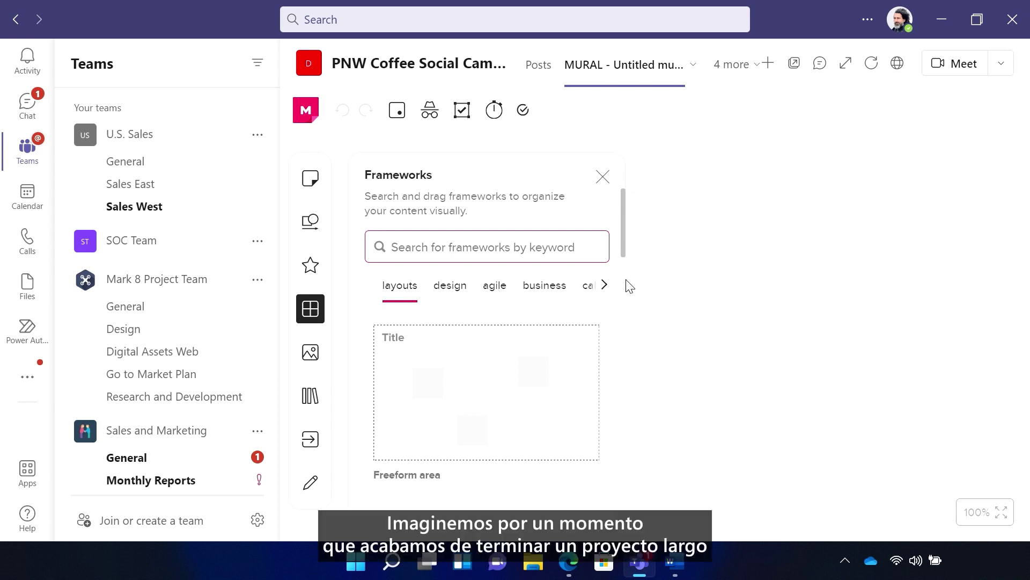
drag(622, 247, 622, 261)
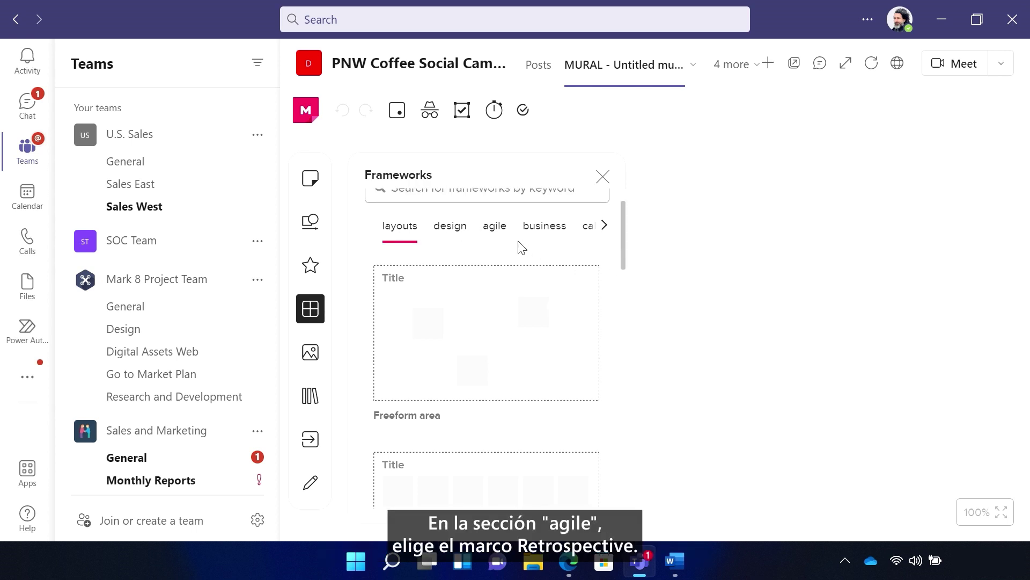
click(493, 229)
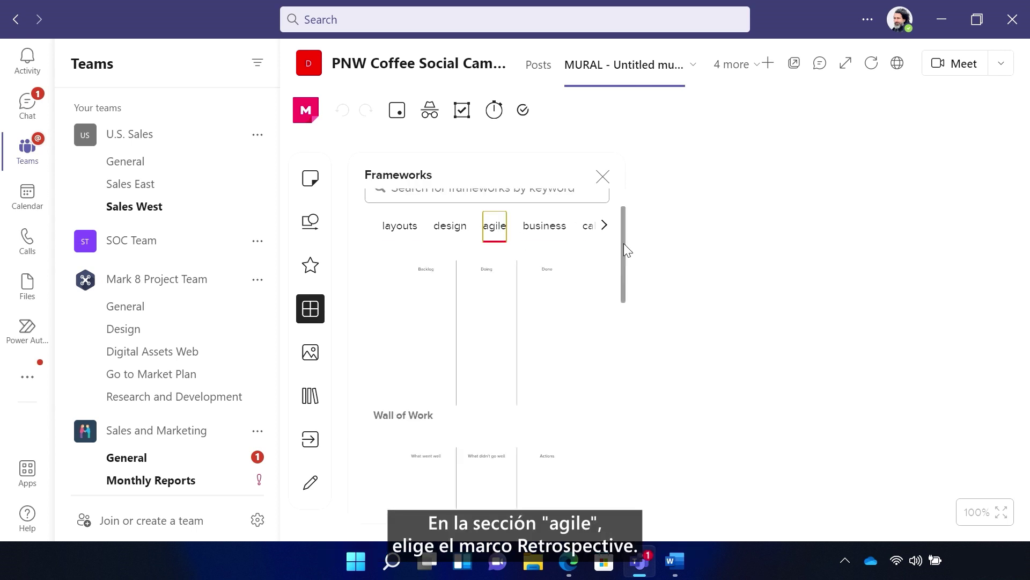
drag(624, 245, 622, 304)
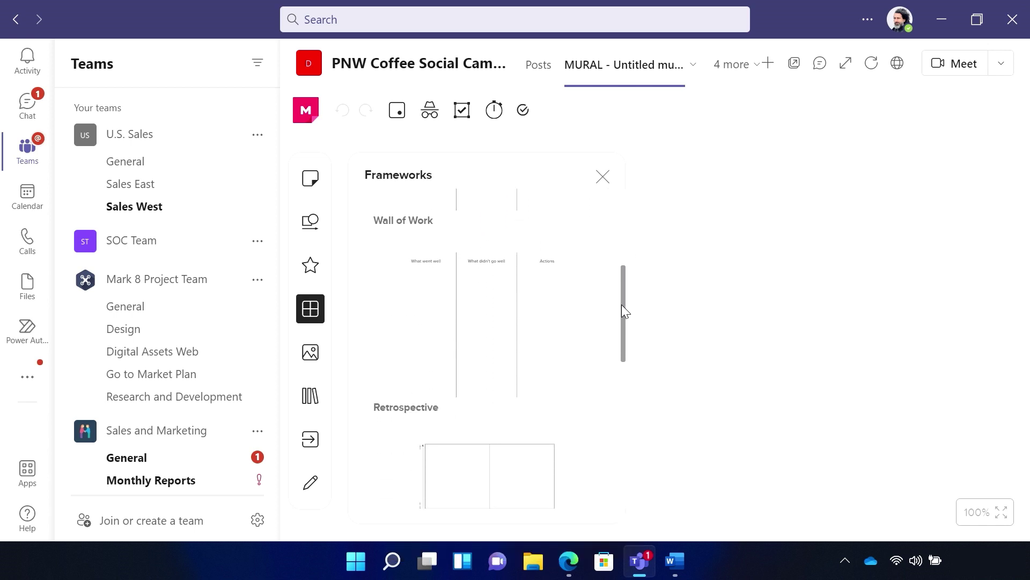
click(441, 329)
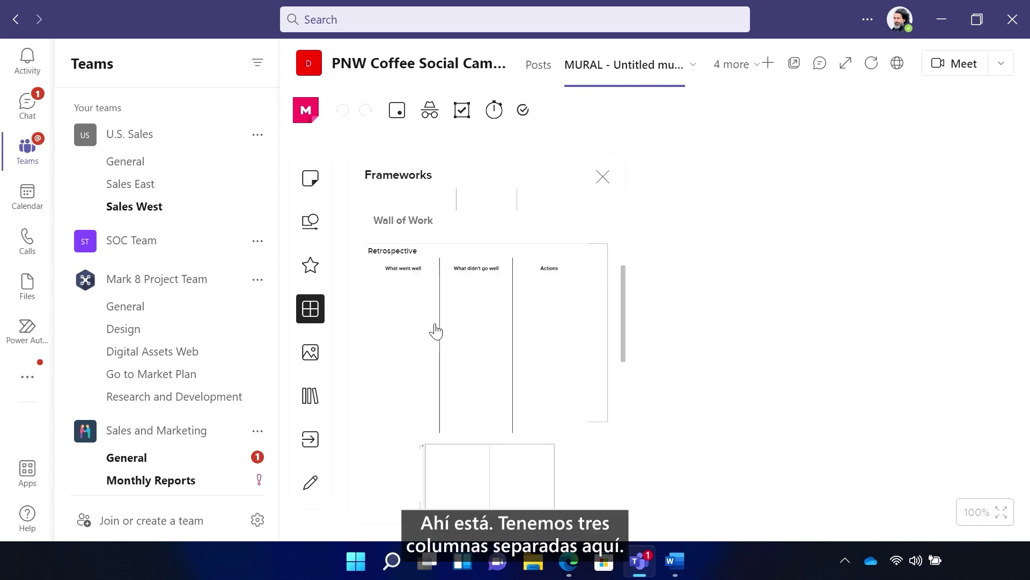
click(603, 177)
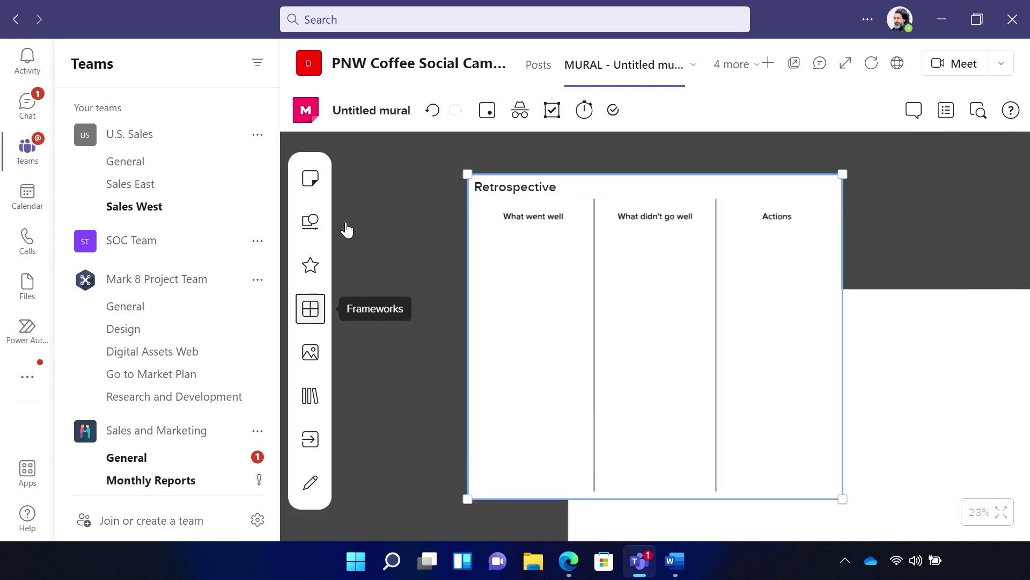
Step: Rename the mural as Team Retrospective
click(359, 109)
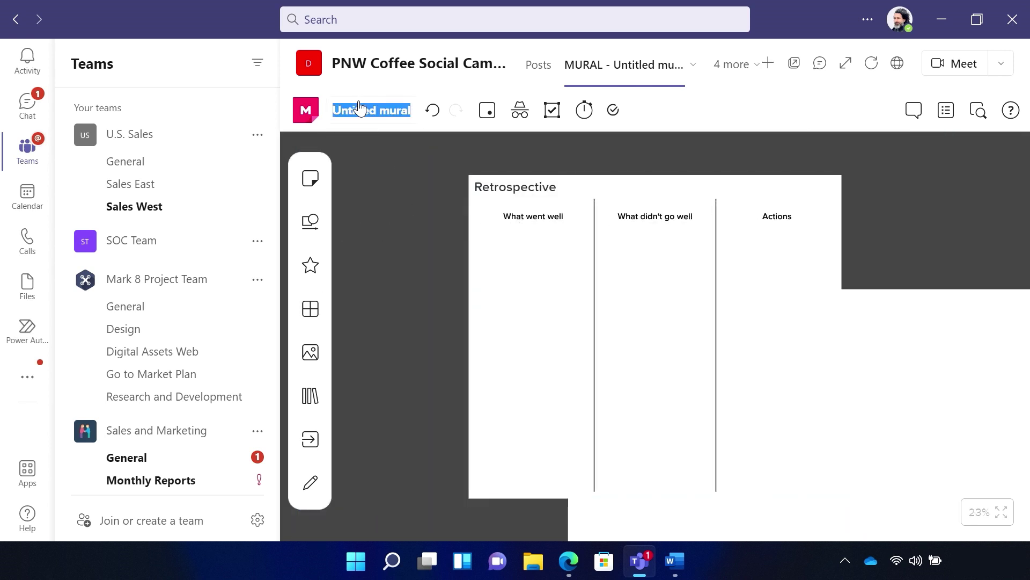
text(Team Retros)
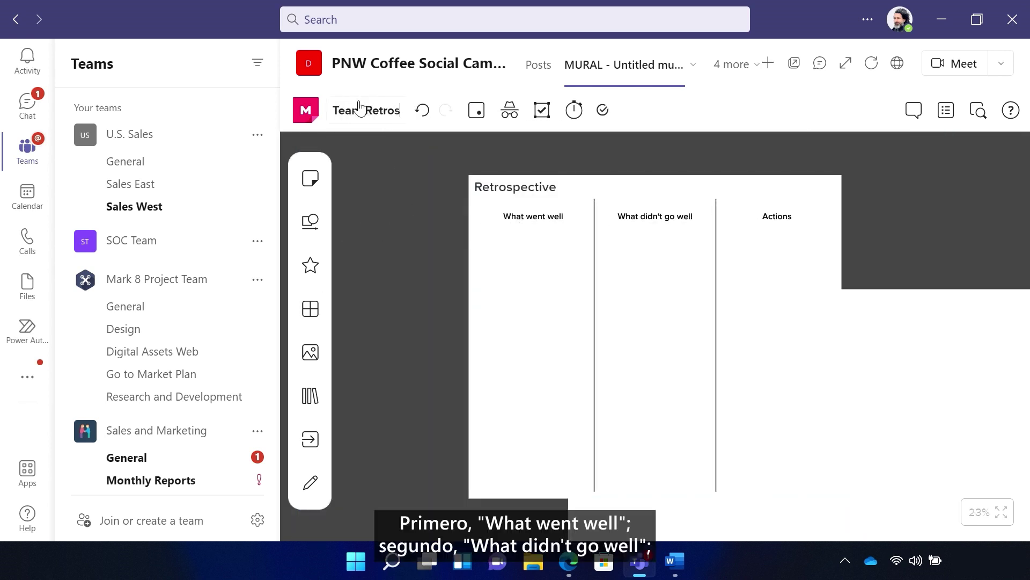
text(pective)
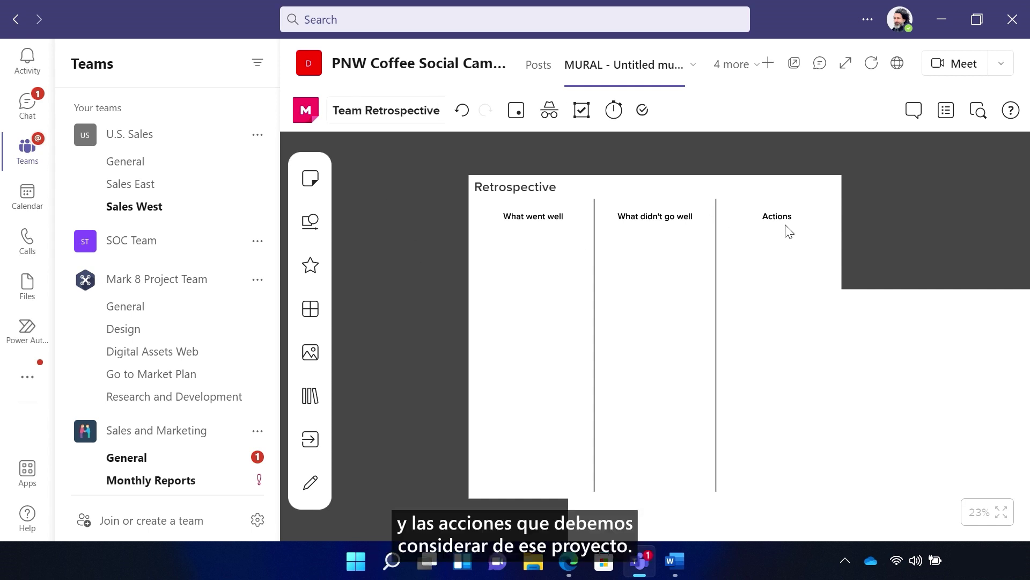
key(Return)
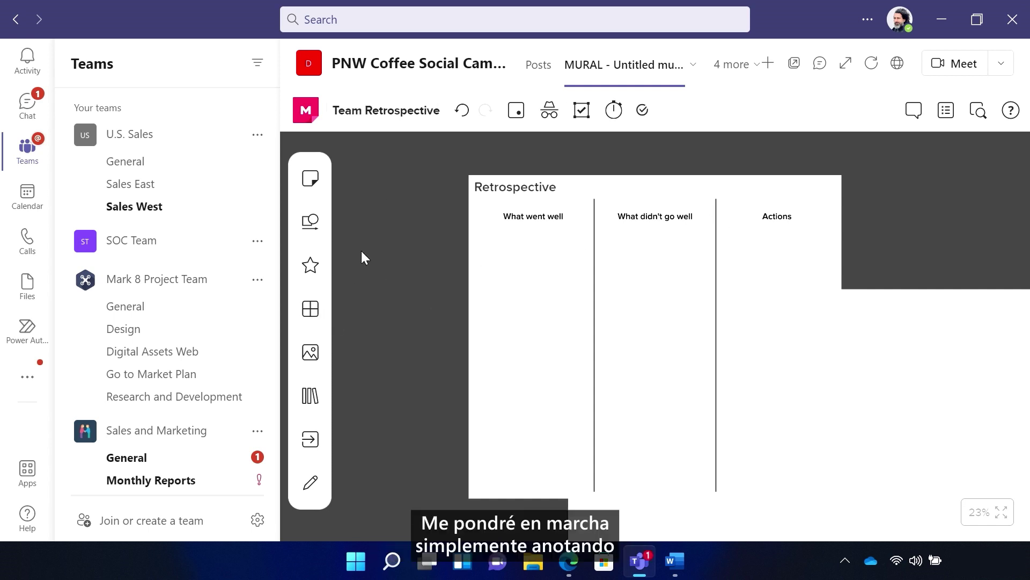
Step: Add a yellow 3x3 sticky note reading "Rethink the timeline" and place it, enlarged, under the "What didn't go well" heading
click(311, 182)
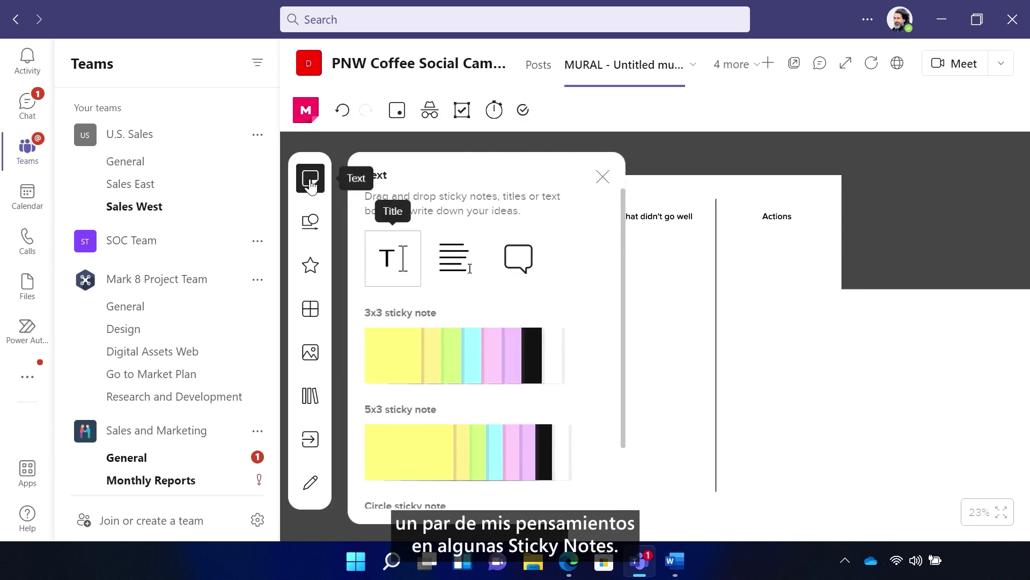
click(395, 356)
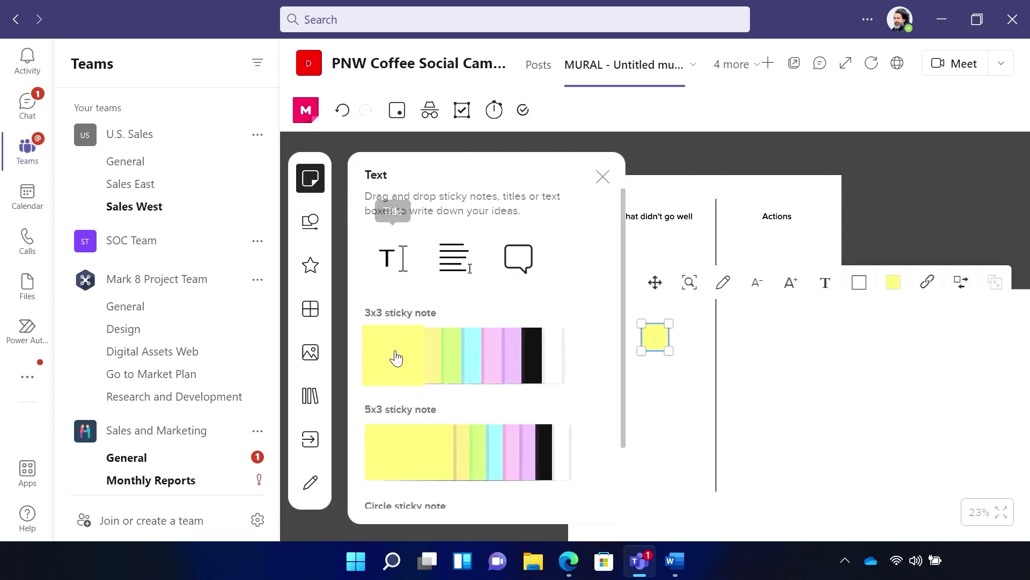
click(602, 179)
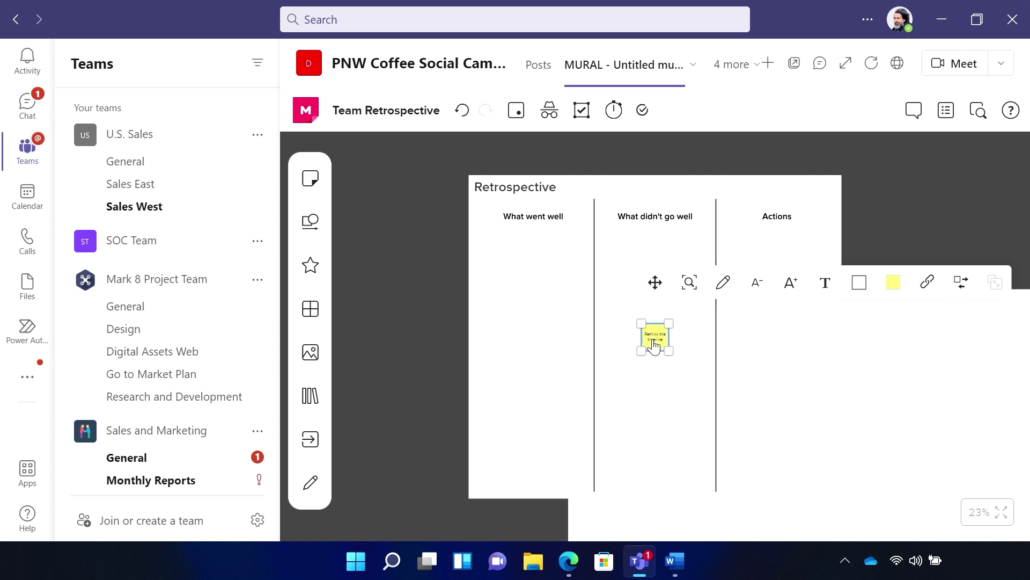
drag(639, 321, 627, 264)
click(677, 358)
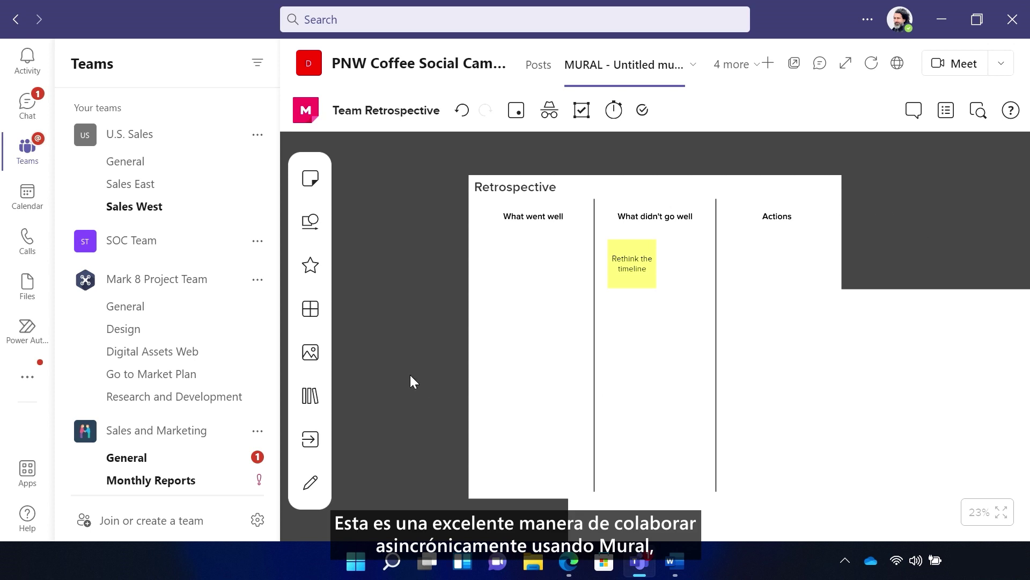
Step: Join Tuesday's Project Reflection meeting from the calendar with the microphone turned off
click(29, 199)
drag(1023, 420, 1021, 358)
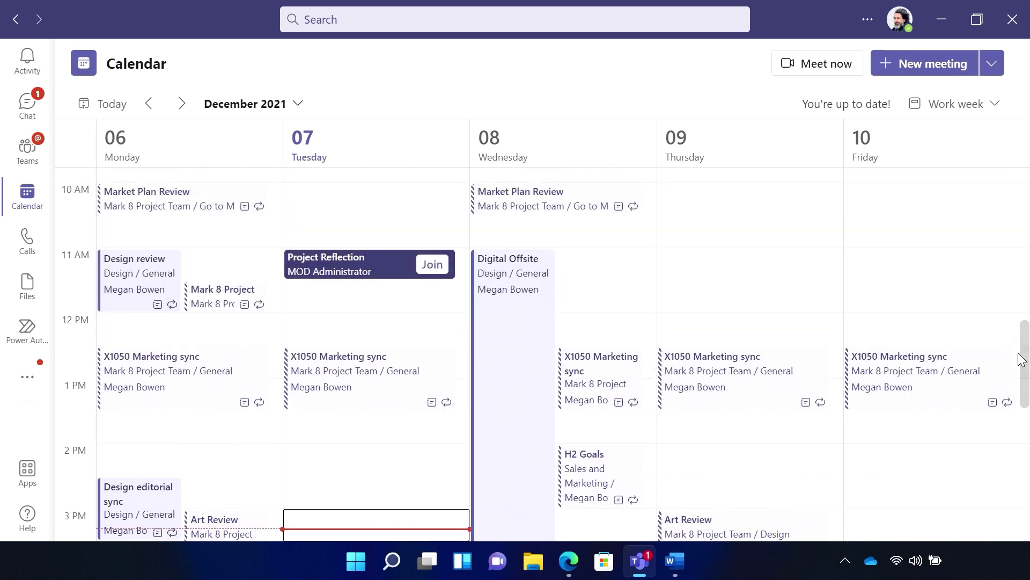
scroll(1021, 359, up, 1)
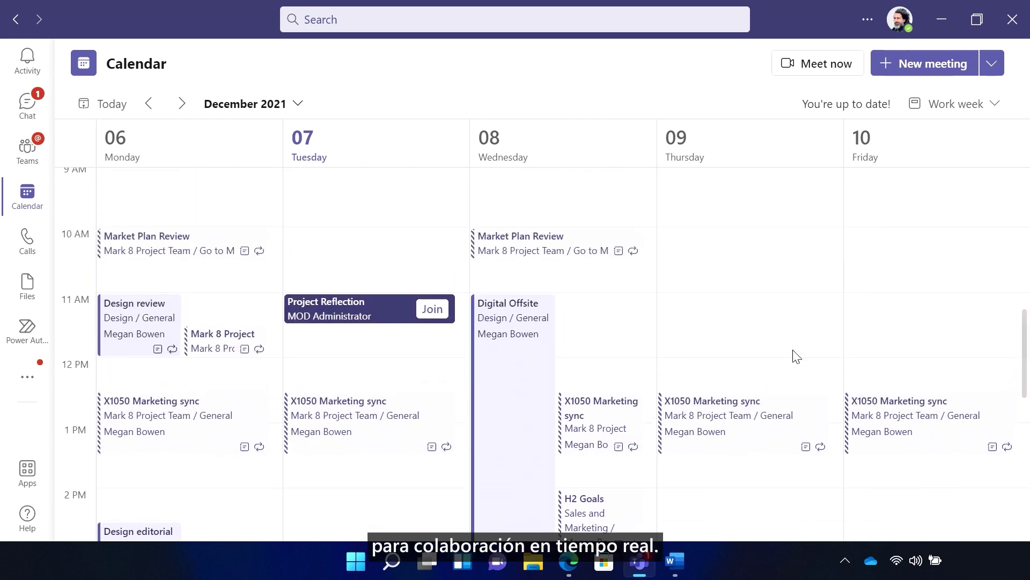
click(433, 310)
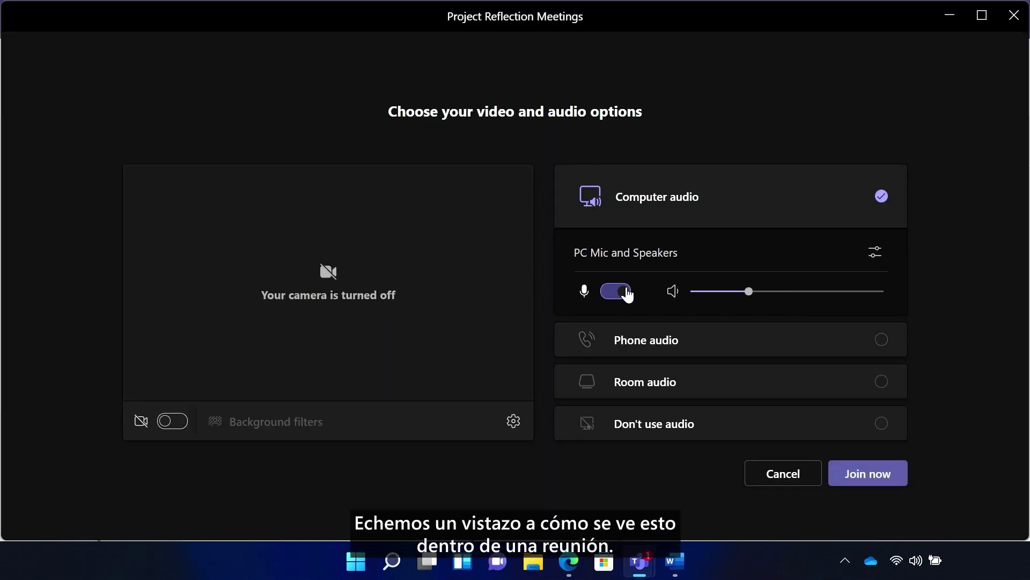
click(626, 292)
click(858, 473)
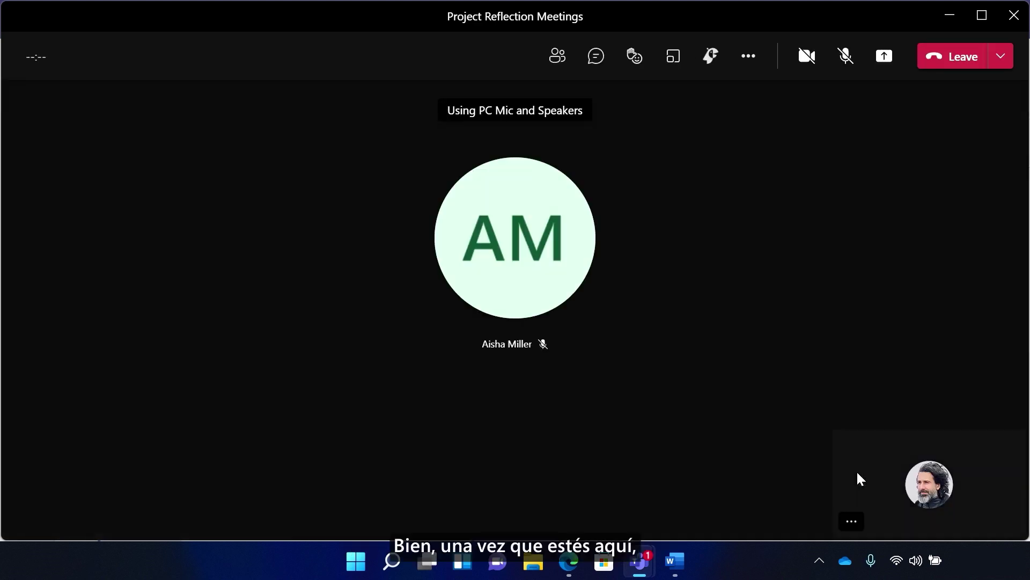
Step: Add the MURAL app to the meeting with the Team Retrospective mural and share that mural with the participants
click(750, 60)
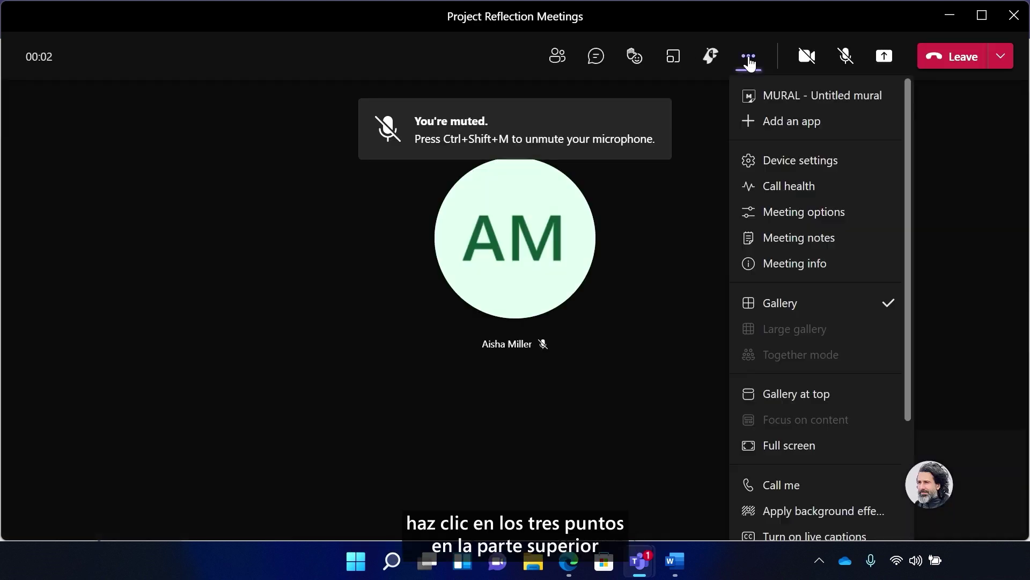
click(758, 122)
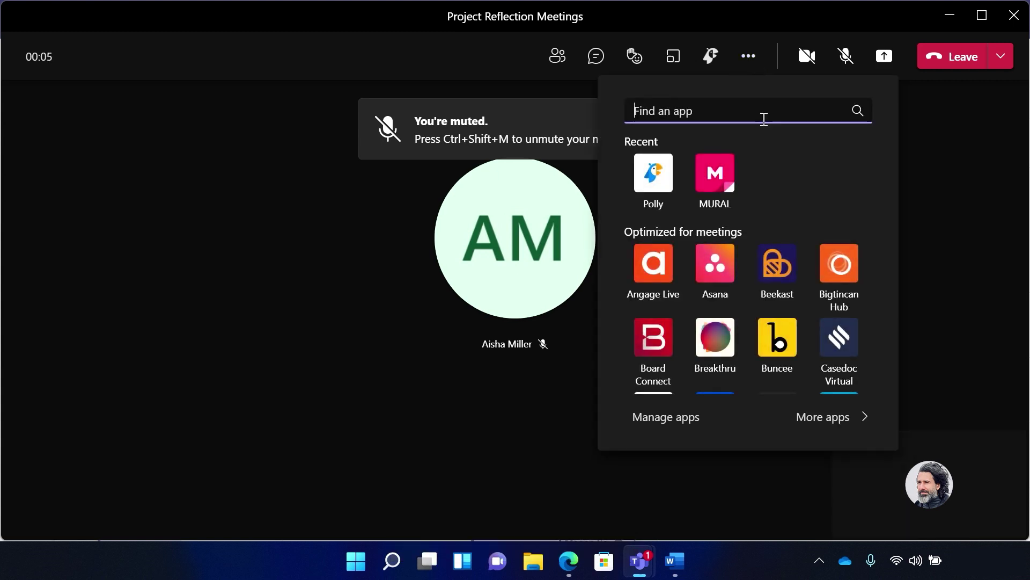
click(716, 173)
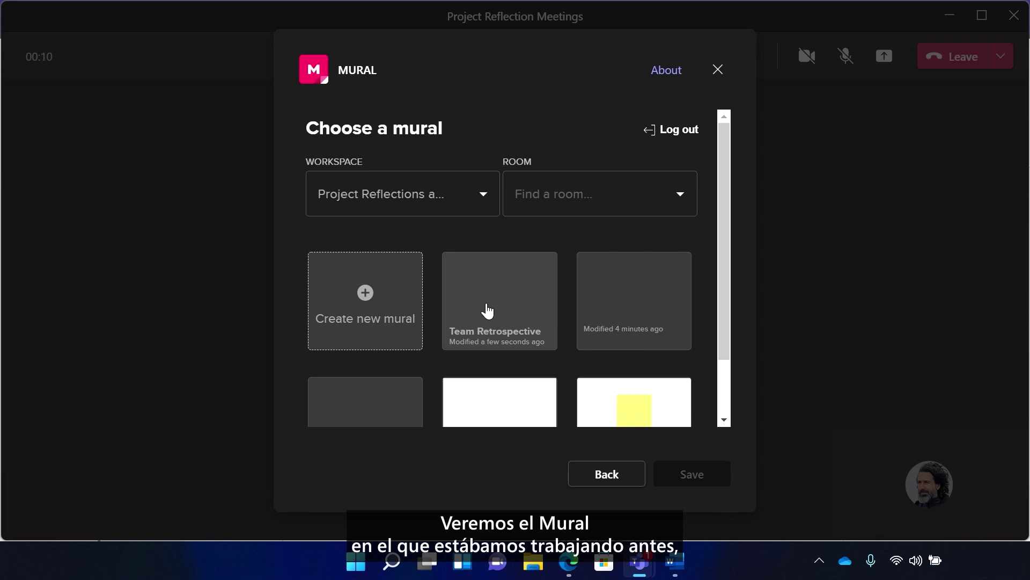
click(487, 311)
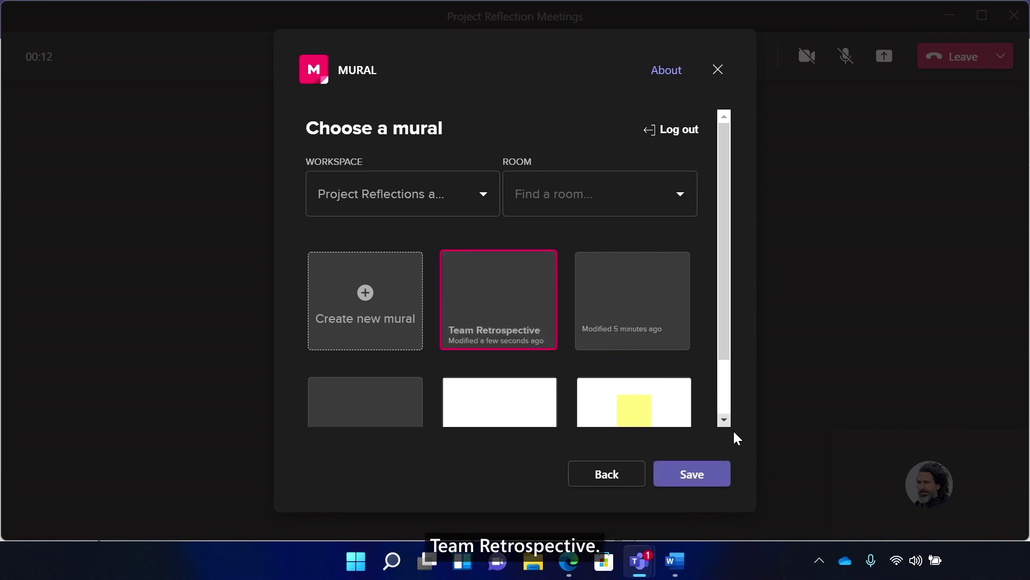
click(698, 480)
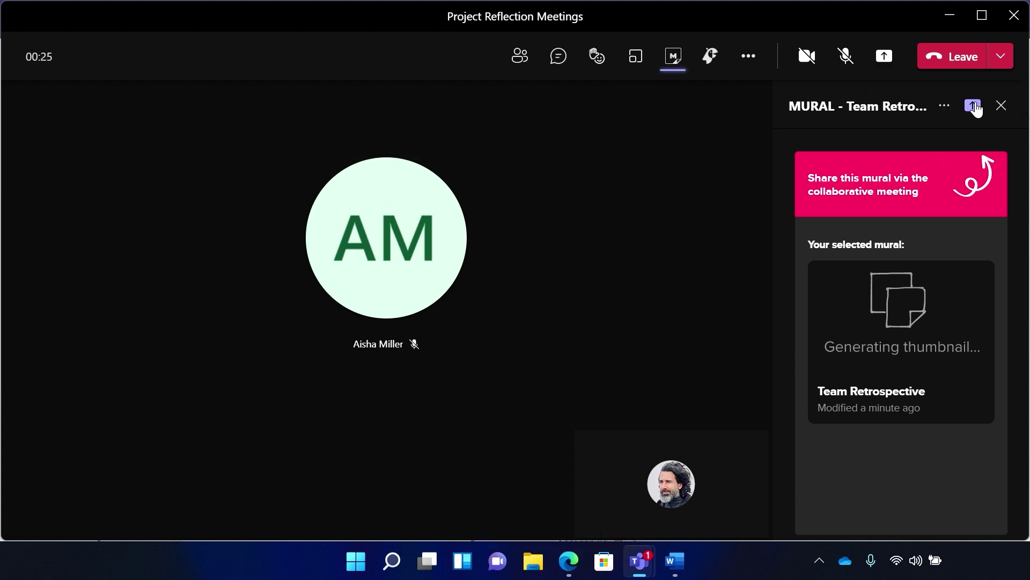
click(974, 106)
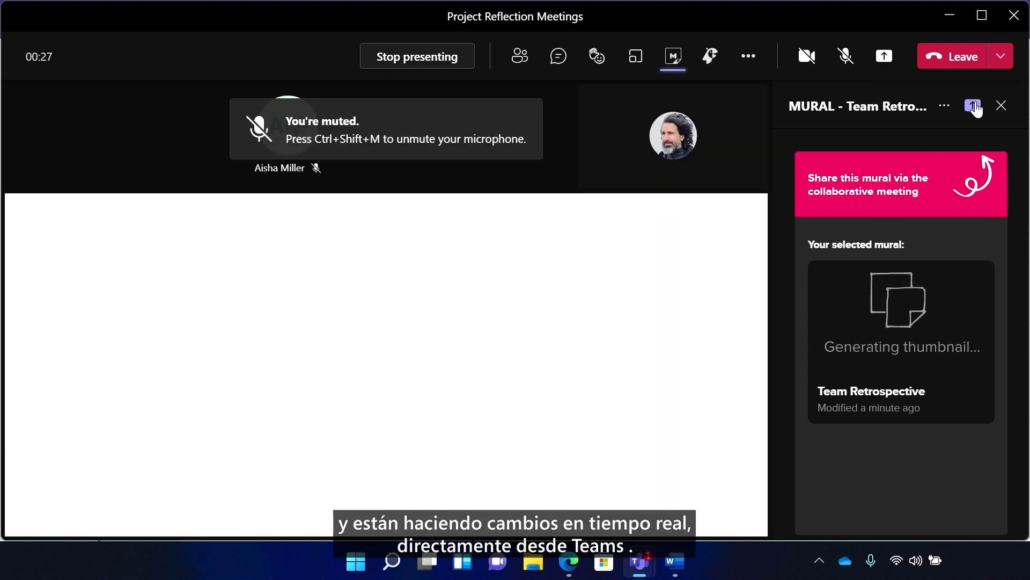